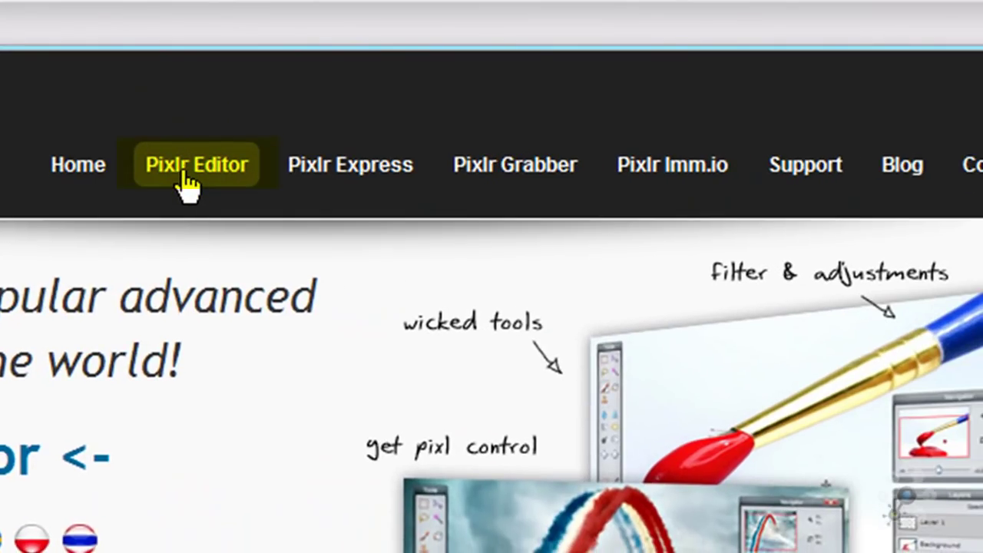
# - Launch Pixlr Editor and choose to open an image from the computer
pyautogui.click(188, 184)
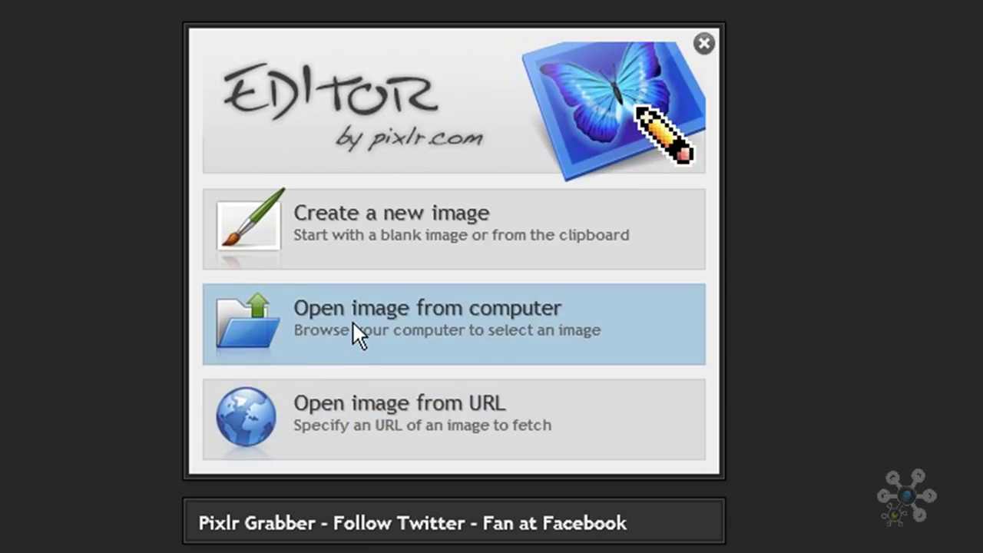
pyautogui.click(354, 322)
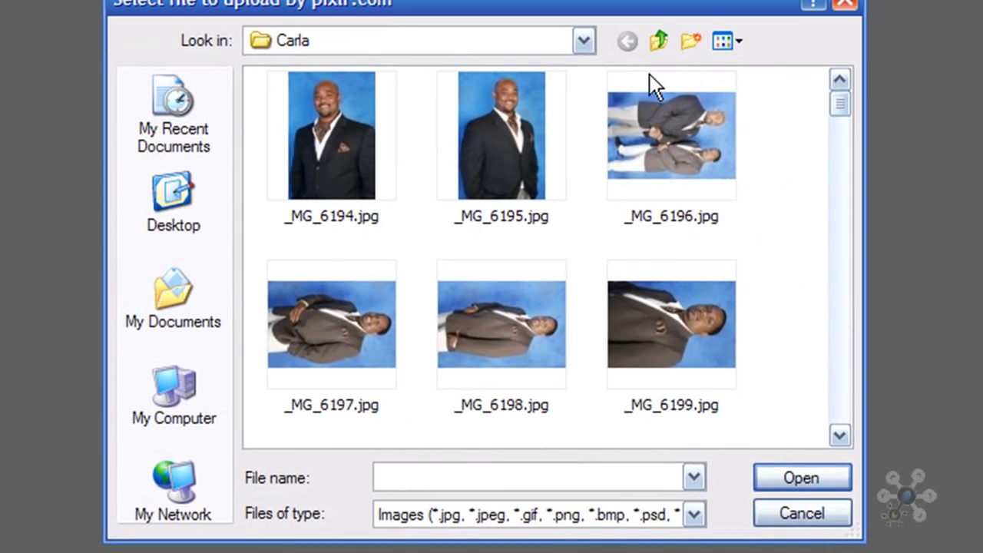
# - Scroll the file list down to locate dressblues.JPG
pyautogui.moveTo(843, 109); pyautogui.dragTo(841, 237)
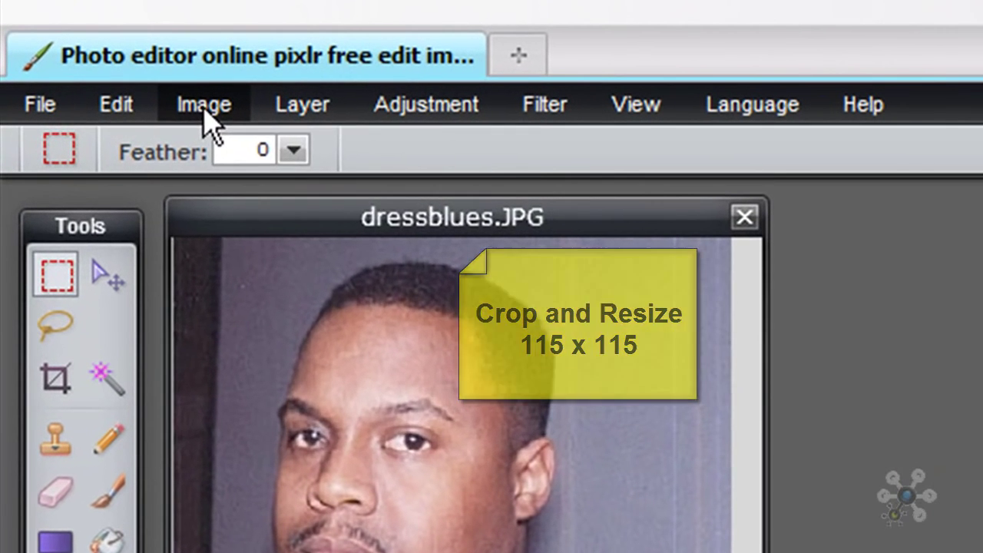
# - Enter a width of 115 px in Image size, giving 115x180 with proportions constrained
pyautogui.click(82, 128)
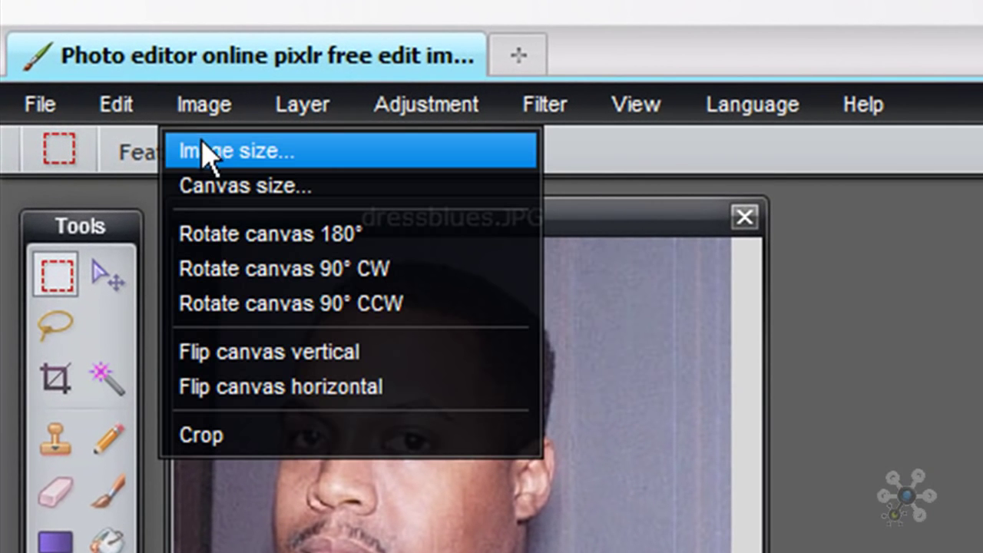
pyautogui.click(204, 152)
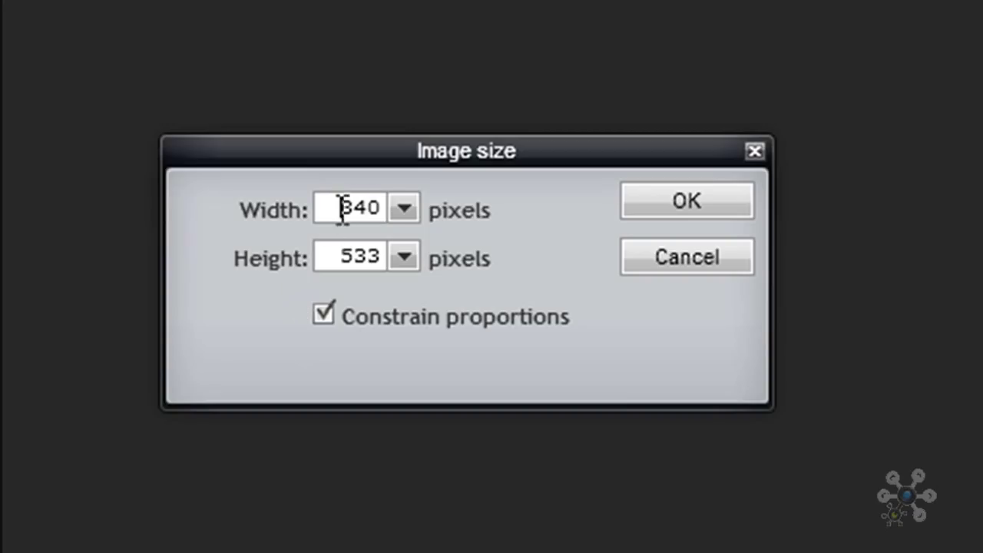
pyautogui.moveTo(340, 207); pyautogui.dragTo(390, 209)
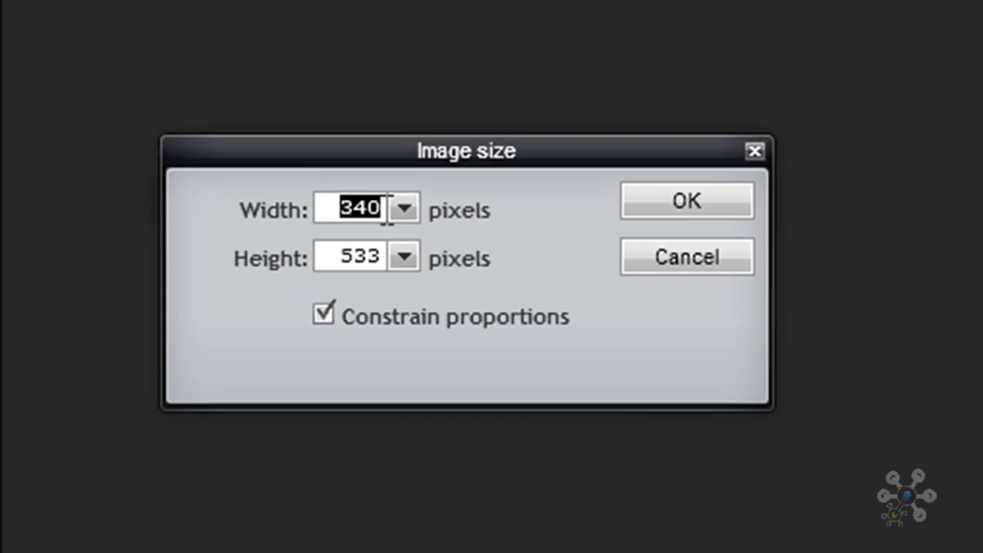
pyautogui.write('115')
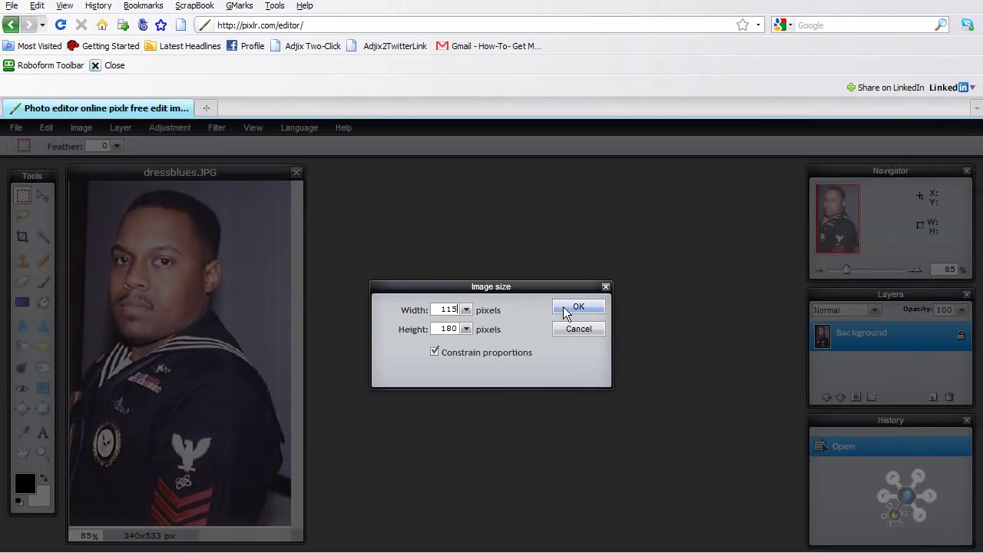
# - Apply the 115x180 resize and view the photo at 100% zoom
pyautogui.click(569, 311)
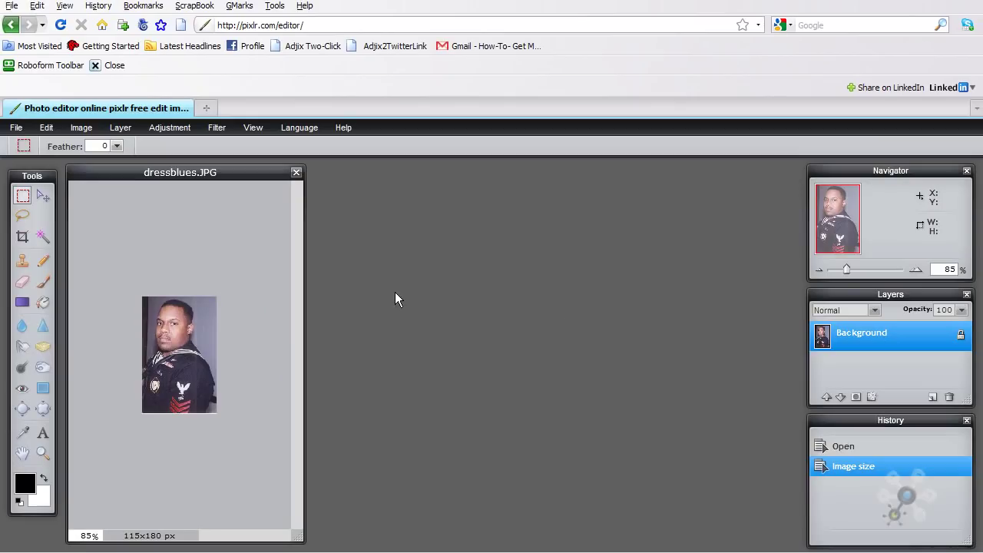
pyautogui.moveTo(236, 173); pyautogui.dragTo(480, 165)
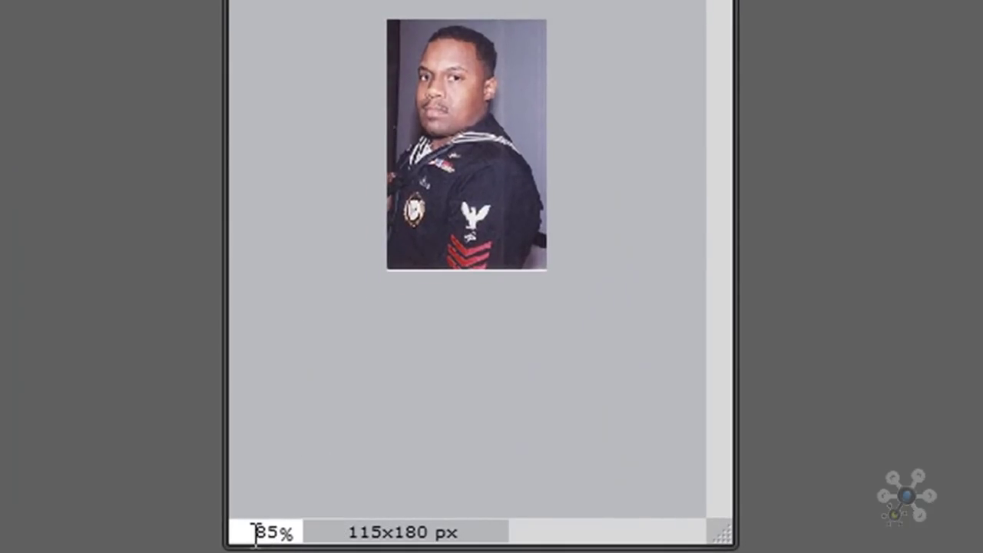
pyautogui.moveTo(247, 532); pyautogui.dragTo(275, 532)
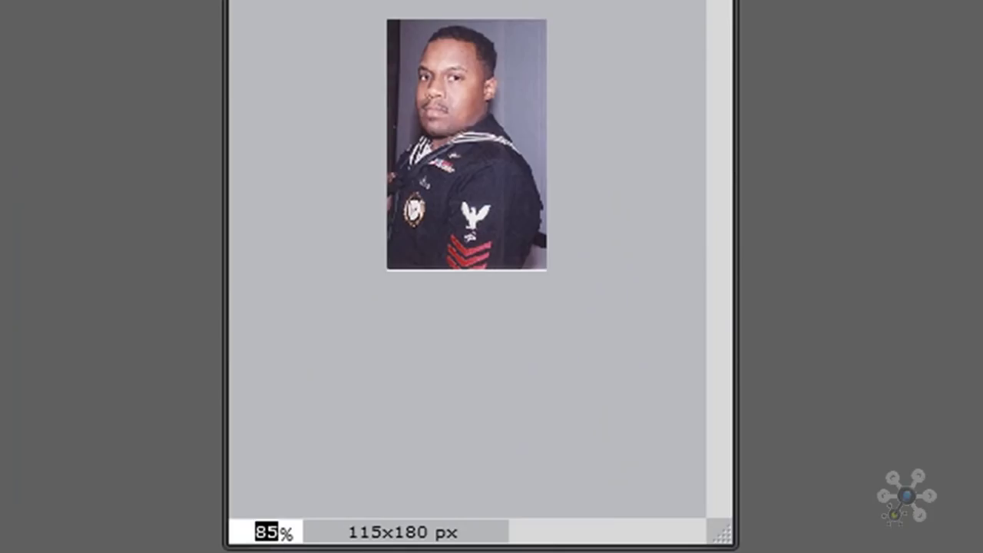
pyautogui.write('100')
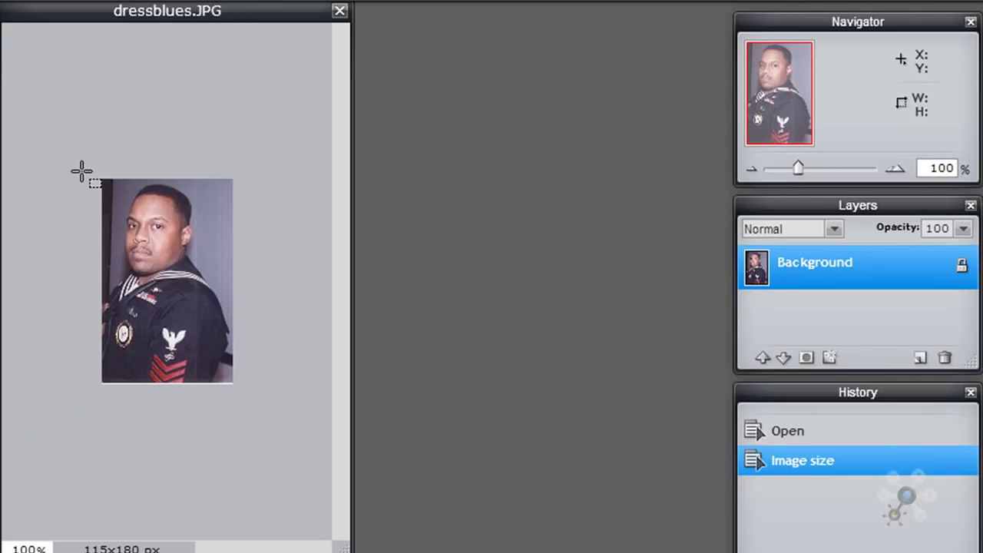
# - Drag a 115x115 marquee from the photo's top-left corner over the head and shoulders
pyautogui.moveTo(83, 169); pyautogui.dragTo(263, 176)
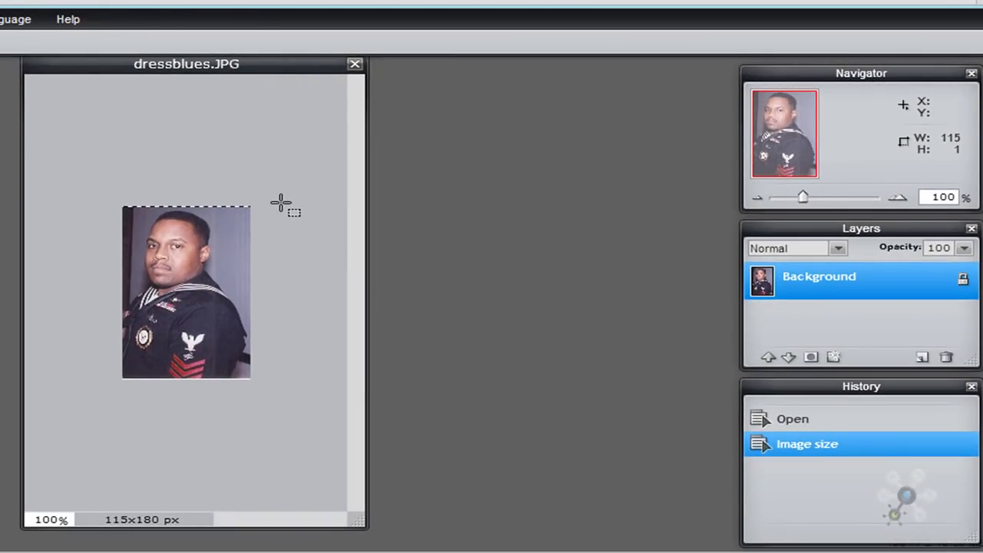
pyautogui.moveTo(281, 204); pyautogui.dragTo(281, 316)
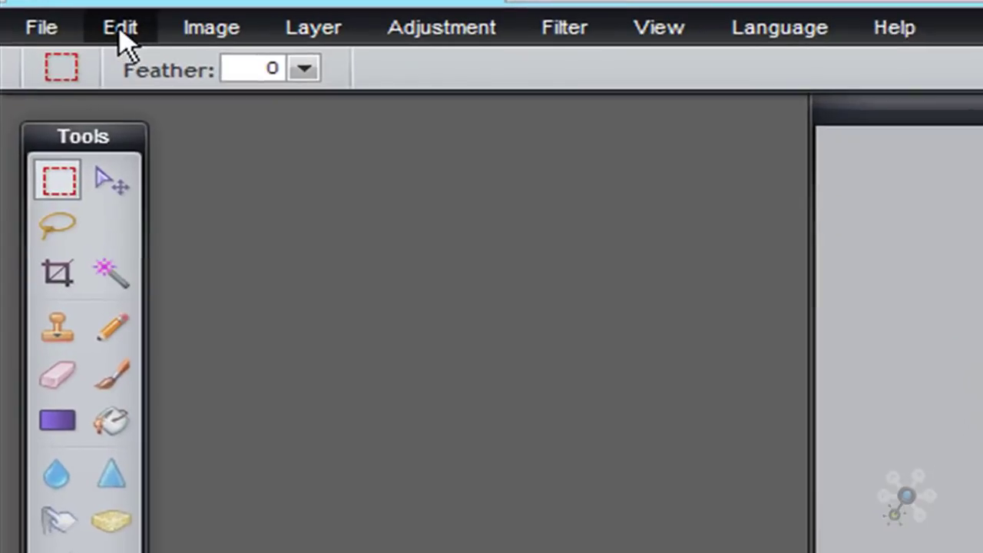
# - Cut the 115x115 head-and-shoulders selection out of dressblues.JPG
pyautogui.click(99, 61)
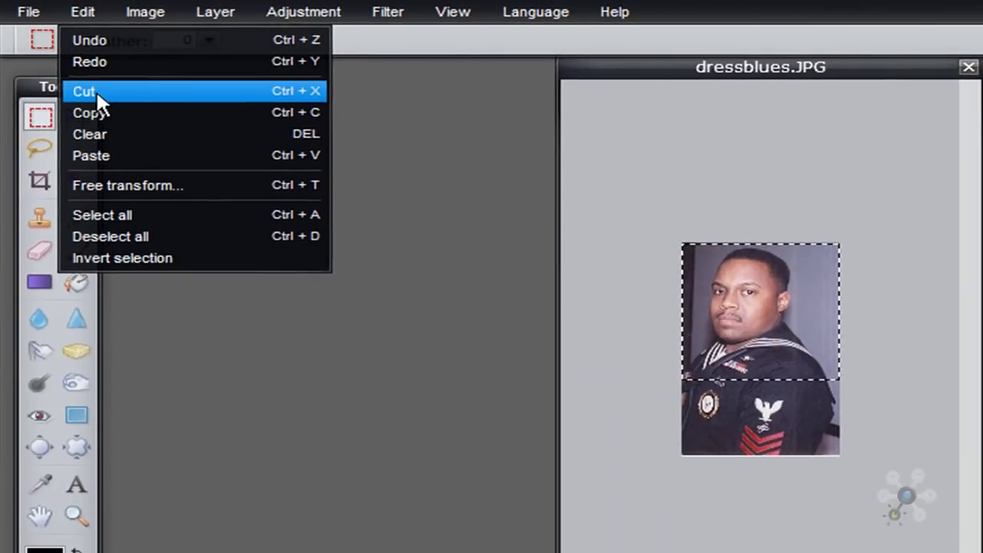
pyautogui.click(148, 141)
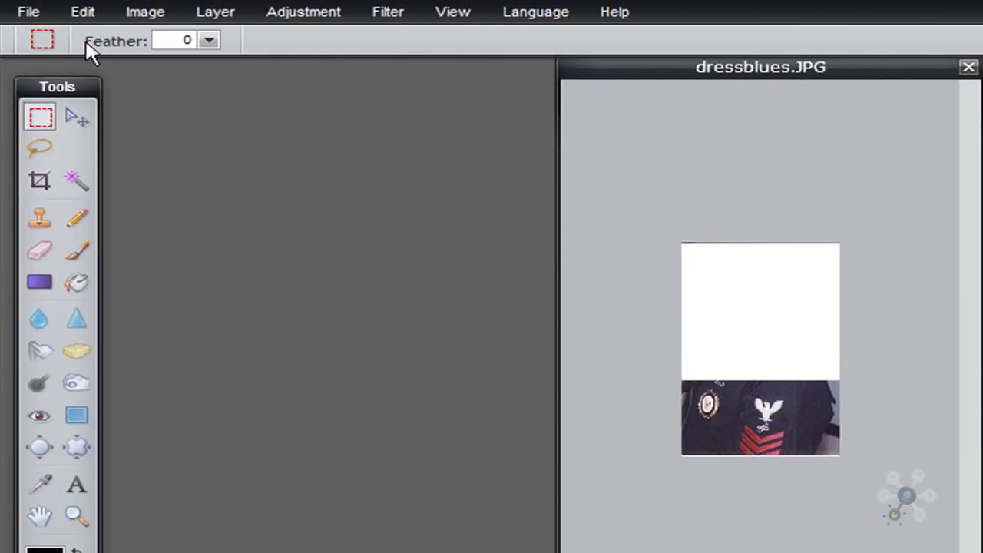
# - Create a new image named Navy, 115 px wide and 115 px high
pyautogui.click(30, 13)
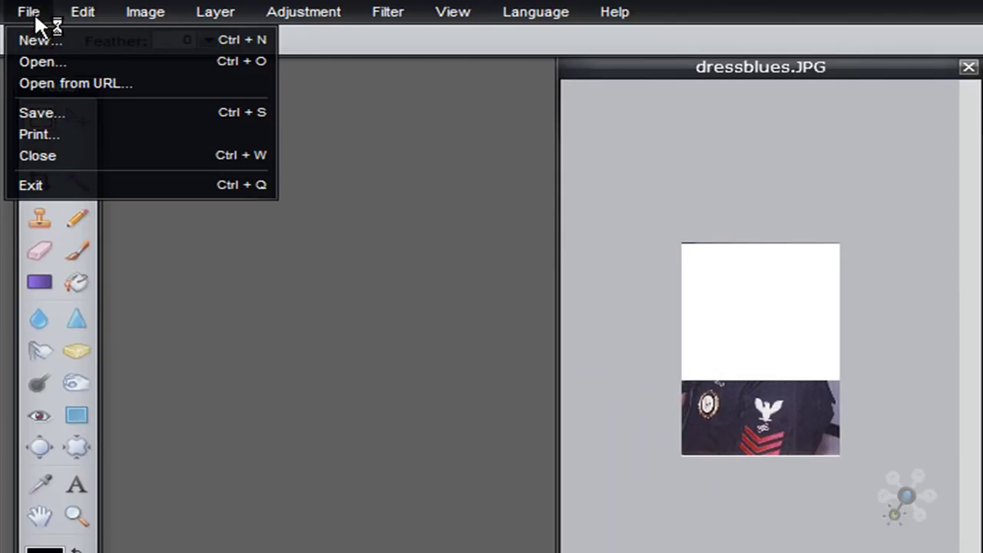
pyautogui.click(34, 39)
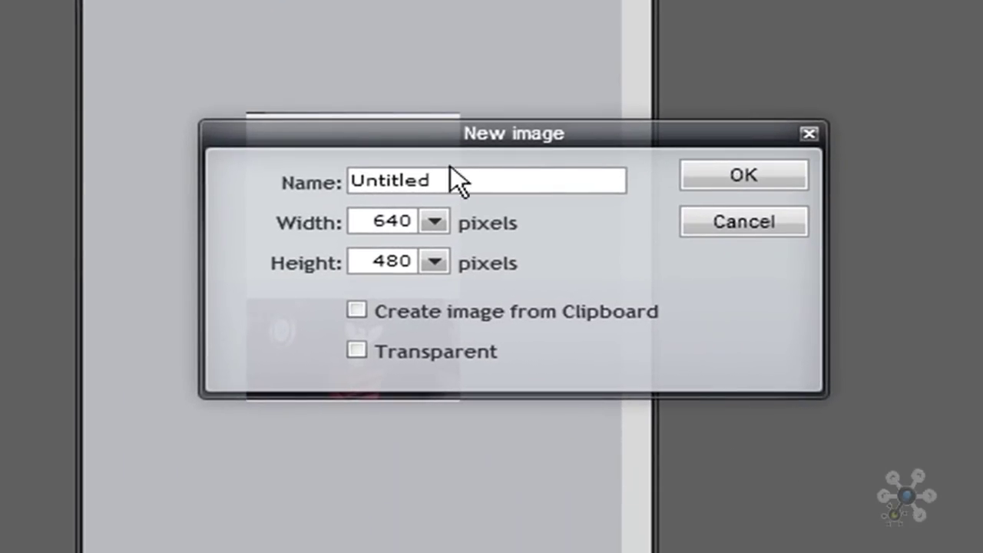
pyautogui.moveTo(456, 181); pyautogui.dragTo(344, 182)
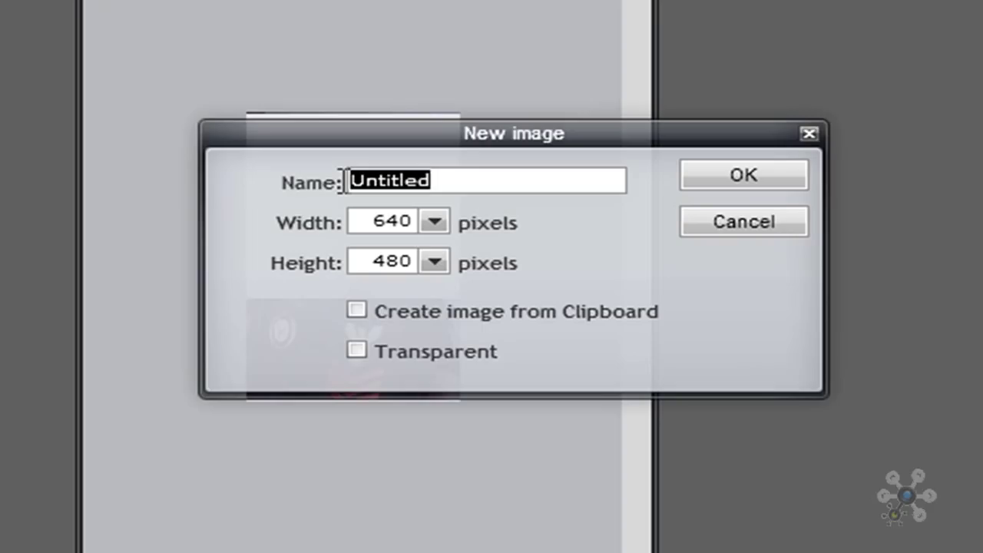
pyautogui.write('Navy')
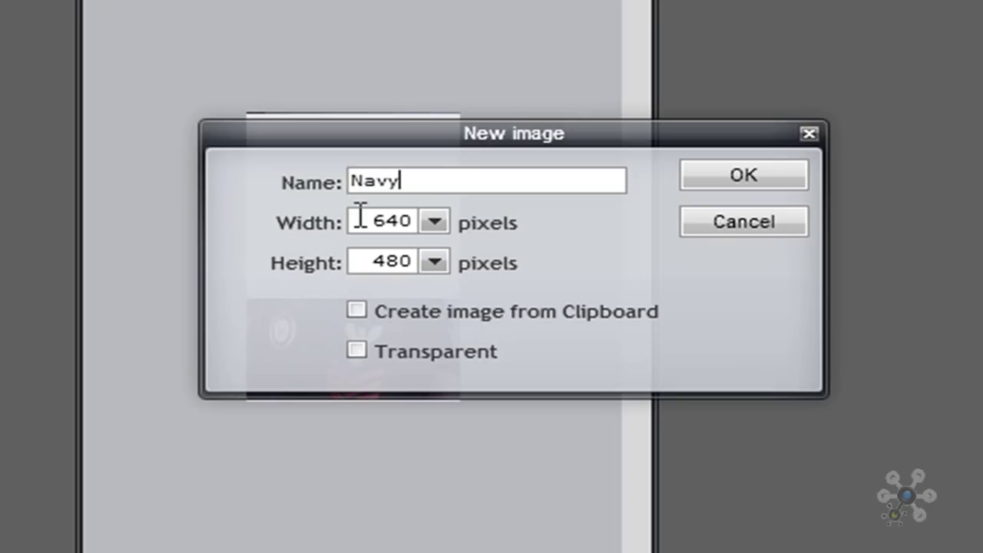
pyautogui.moveTo(350, 222); pyautogui.dragTo(437, 222)
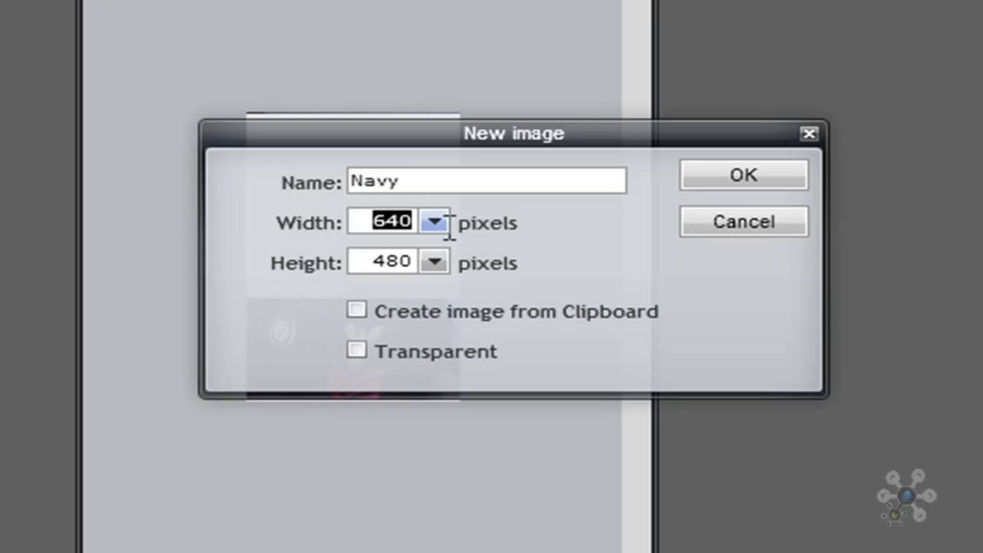
pyautogui.write('115')
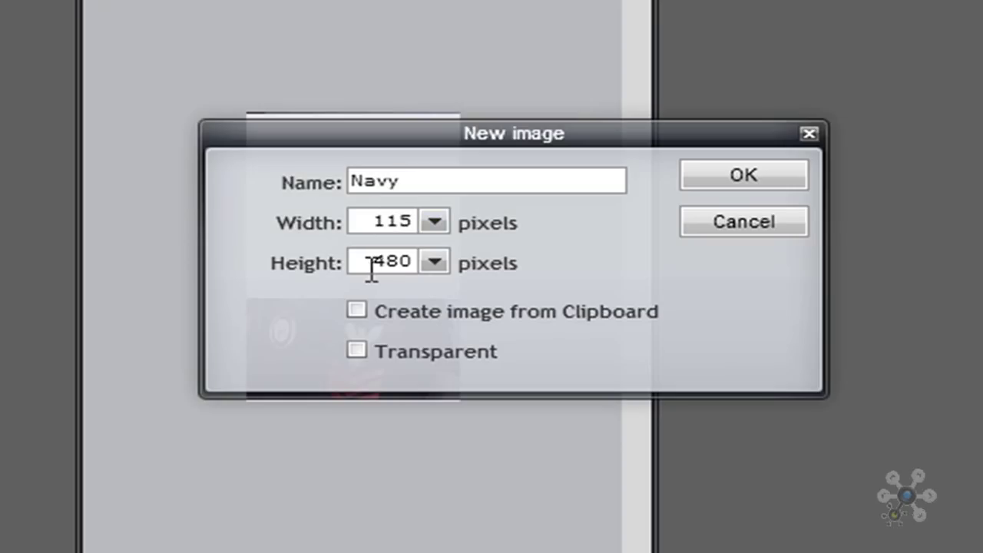
pyautogui.moveTo(372, 267); pyautogui.dragTo(425, 268)
pyautogui.write('115')
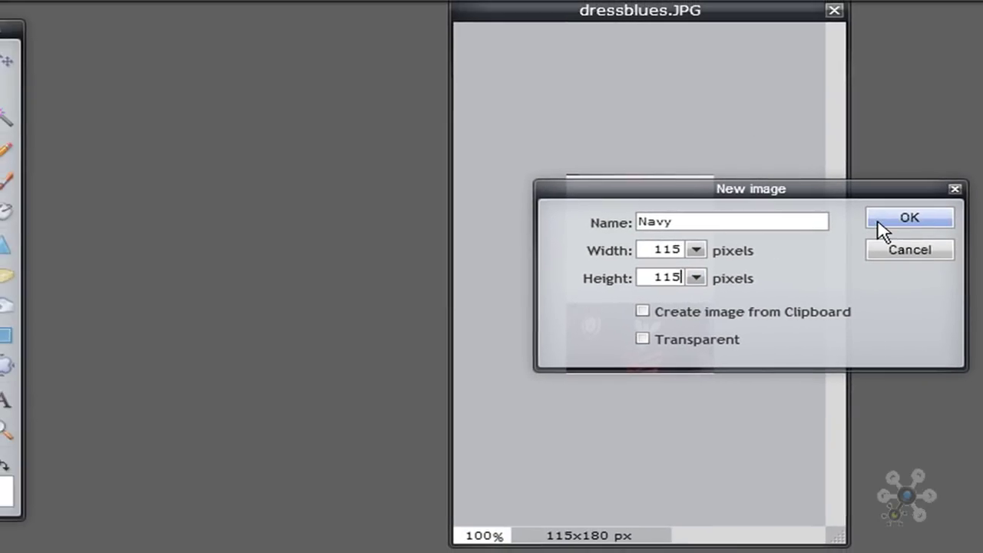
pyautogui.click(837, 201)
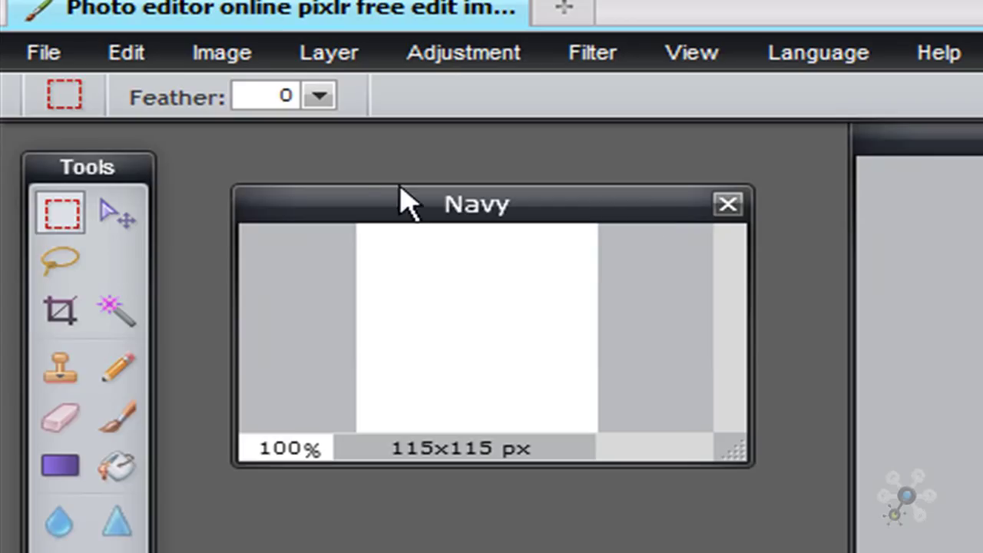
# - Paste the cut square into the blank Navy canvas
pyautogui.click(127, 56)
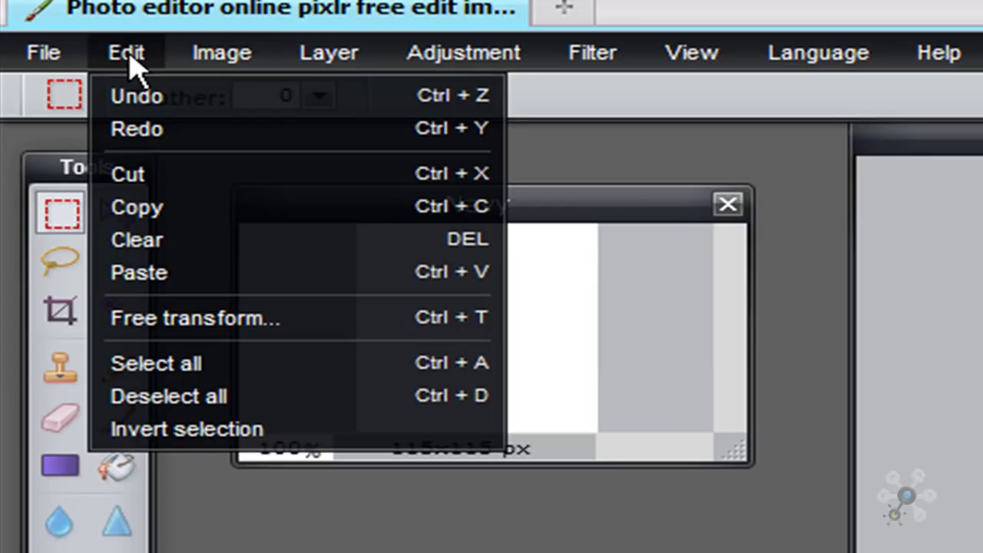
pyautogui.click(140, 275)
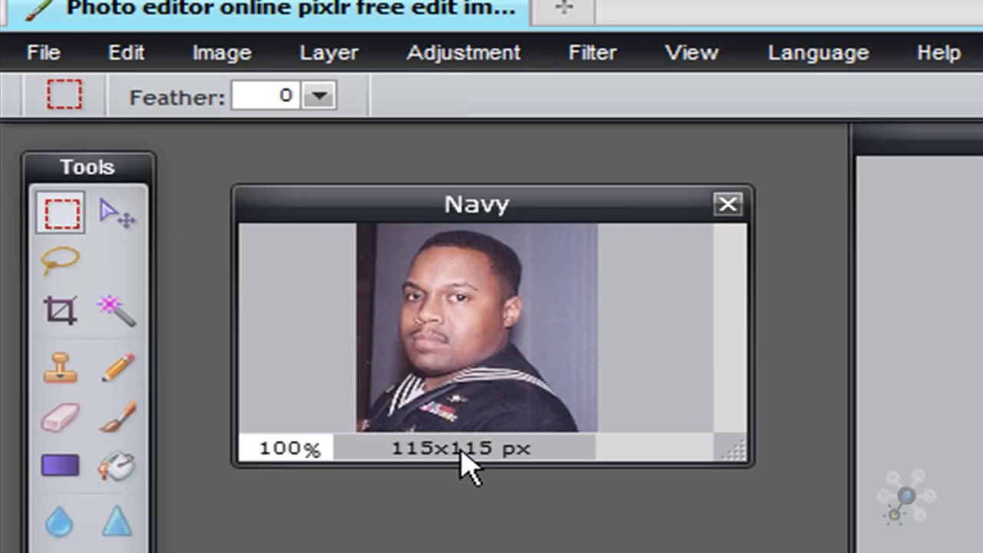
# - Save the Navy image as a JPEG at quality 100
pyautogui.click(48, 56)
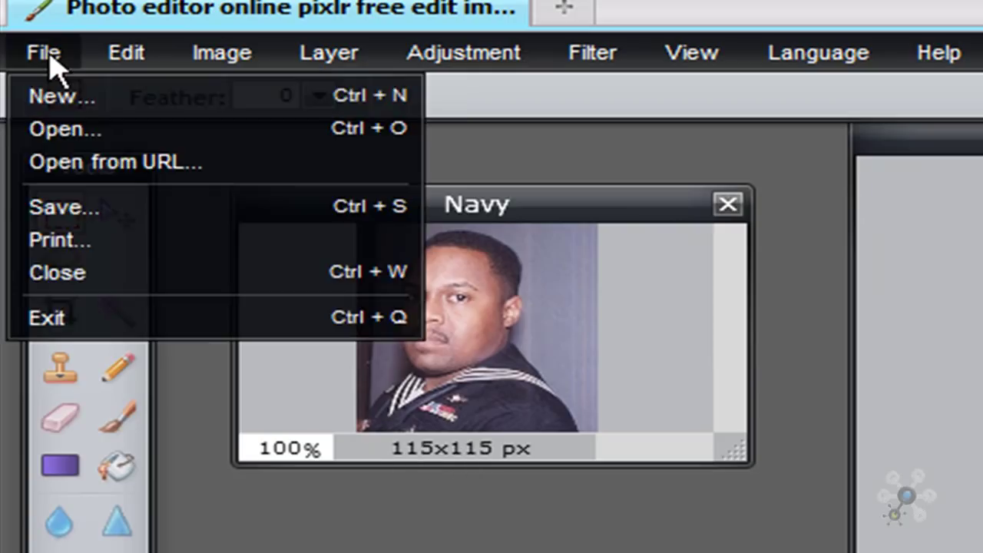
pyautogui.click(77, 209)
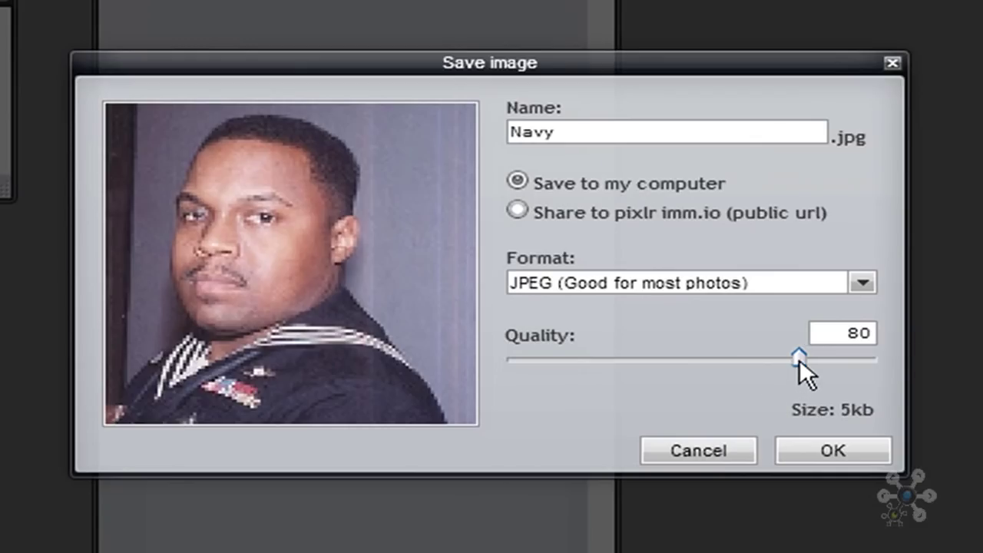
pyautogui.moveTo(800, 358); pyautogui.dragTo(879, 353)
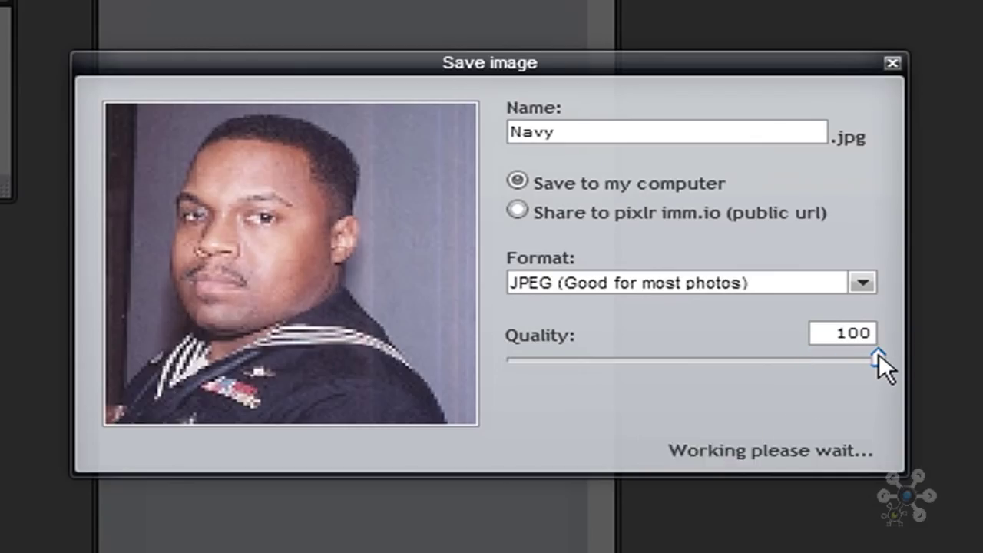
pyautogui.click(861, 283)
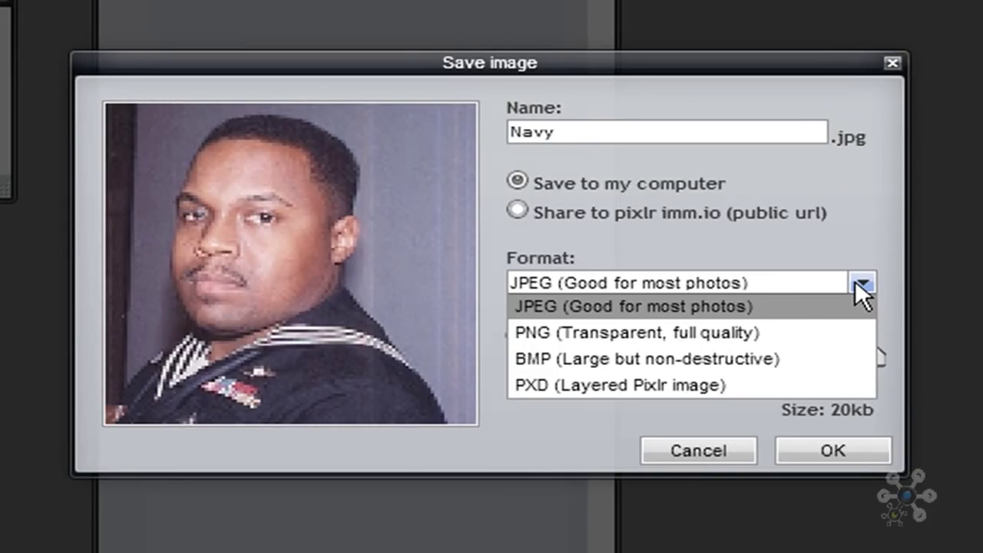
pyautogui.click(859, 283)
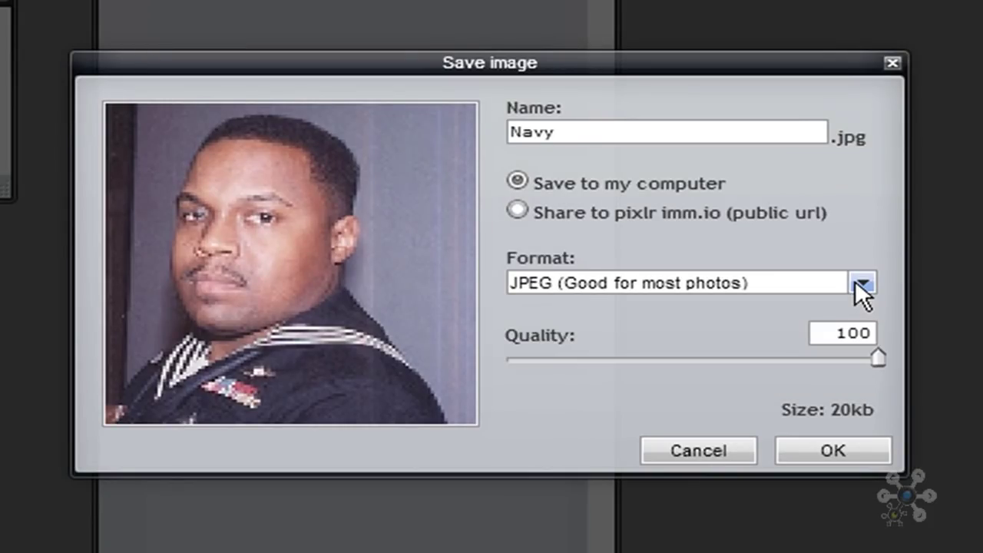
pyautogui.click(834, 451)
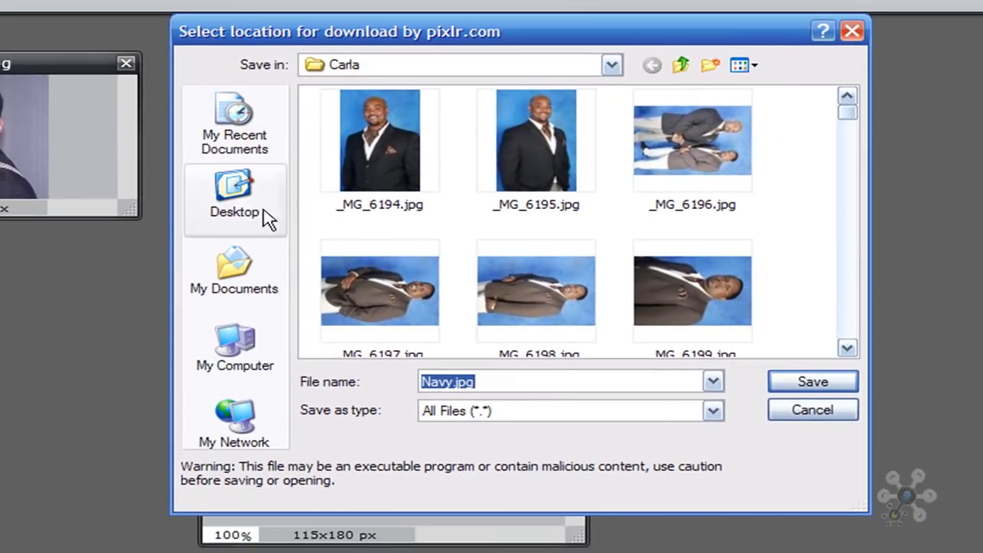
# - Choose Desktop as the location and save Navy.jpg there
pyautogui.click(143, 181)
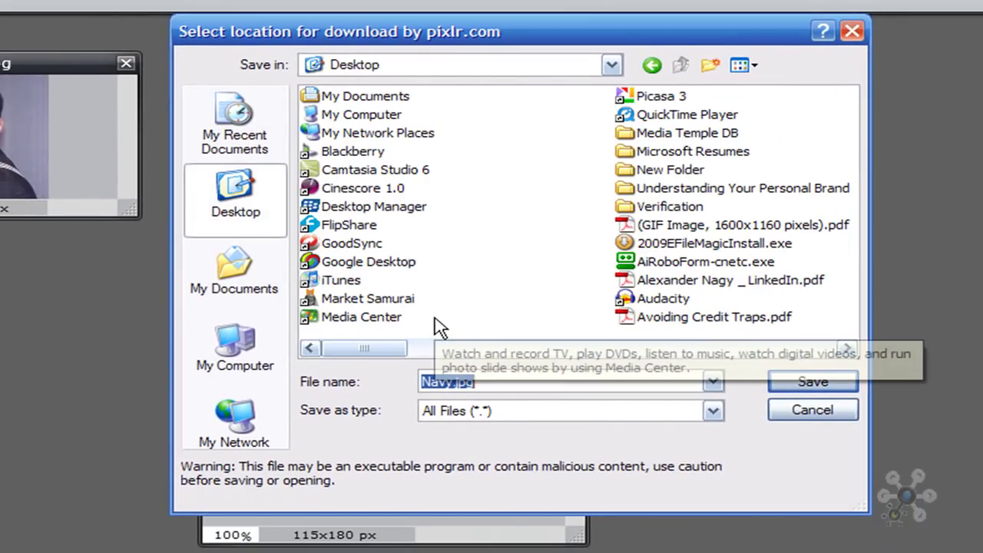
pyautogui.click(834, 388)
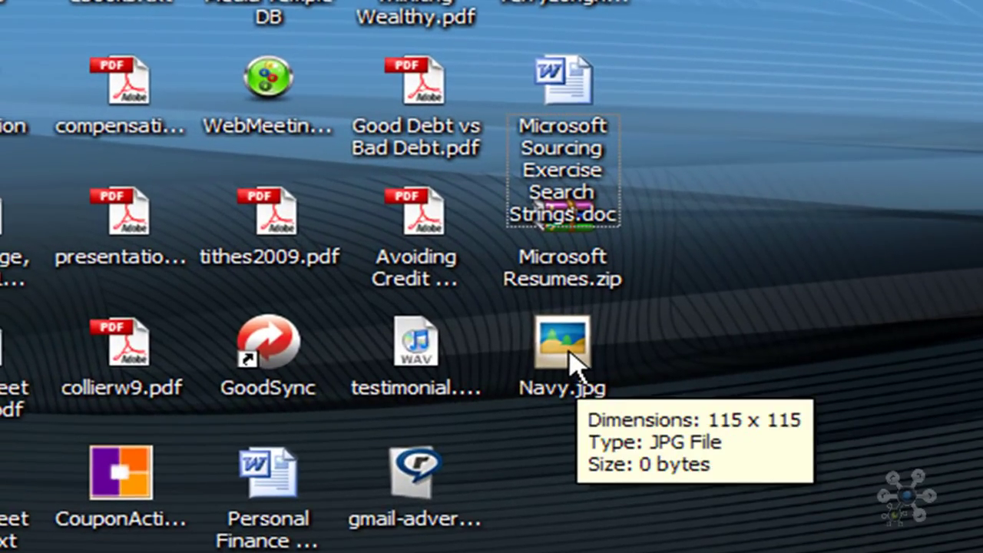
# - Open the saved 115x115 Navy.jpg from the desktop to check the finished photo
pyautogui.doubleClick(572, 365)
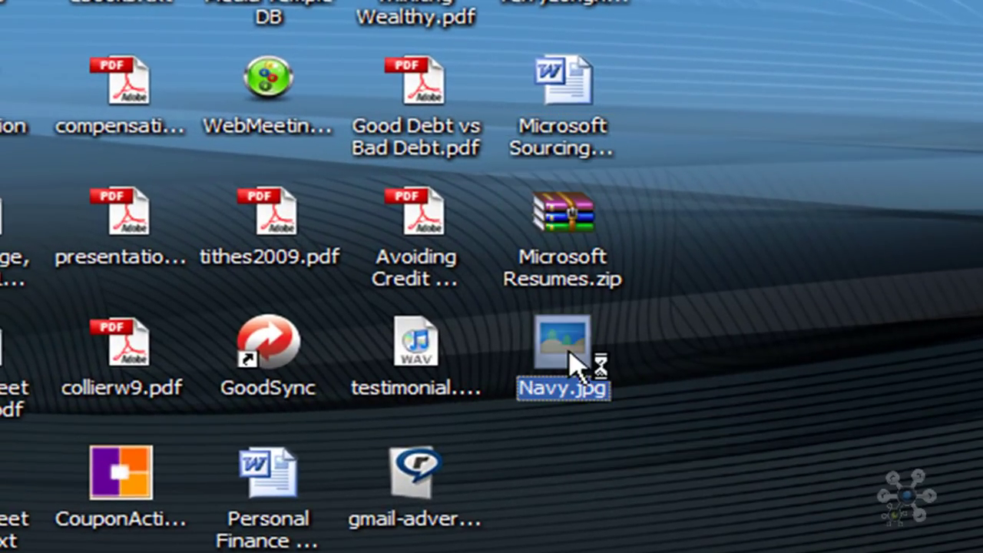